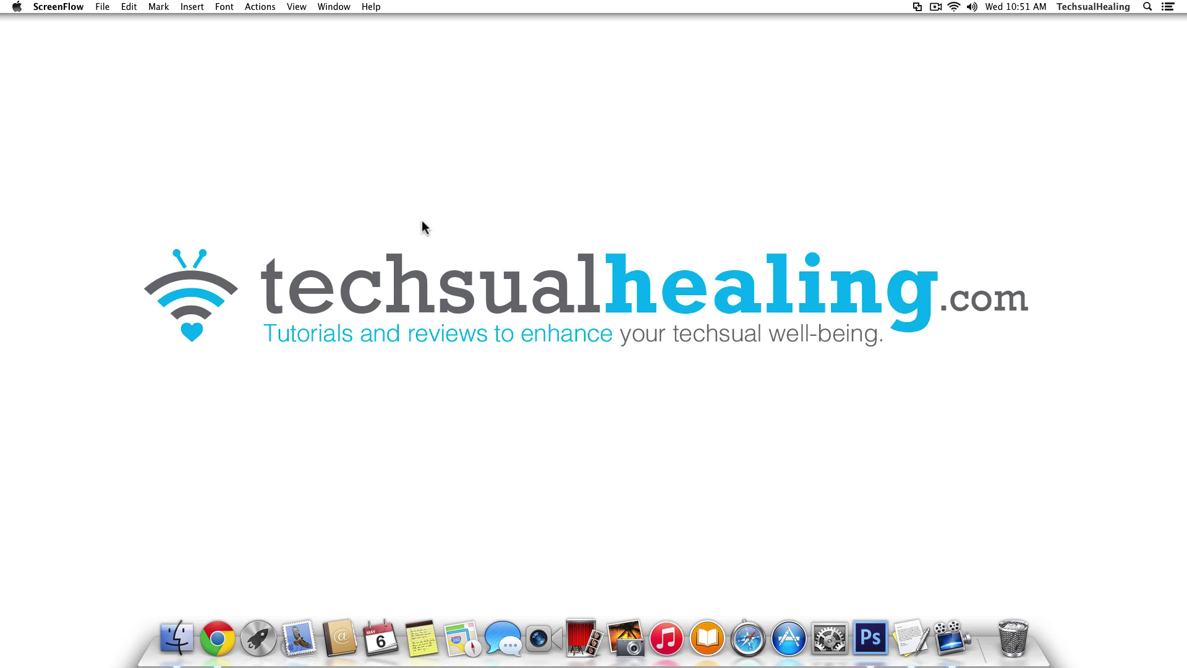
Launch System Preferences and reach its Mouse pane through a Spotlight search for 'mouse'.
left_click(453, 231)
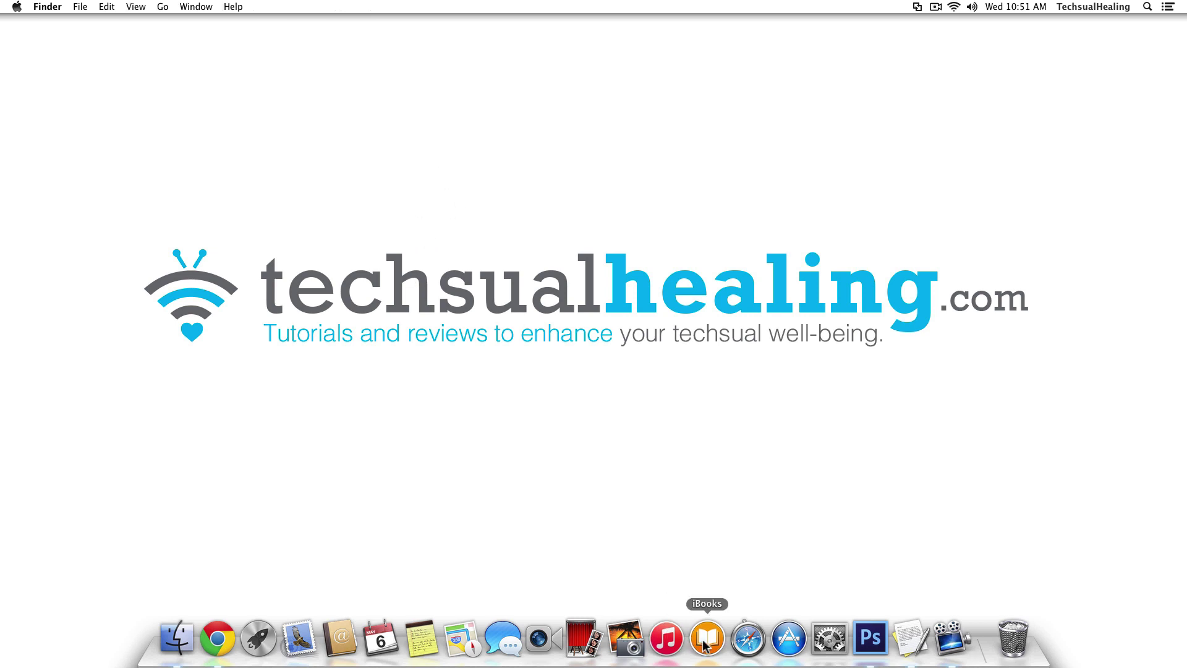
left_click(831, 640)
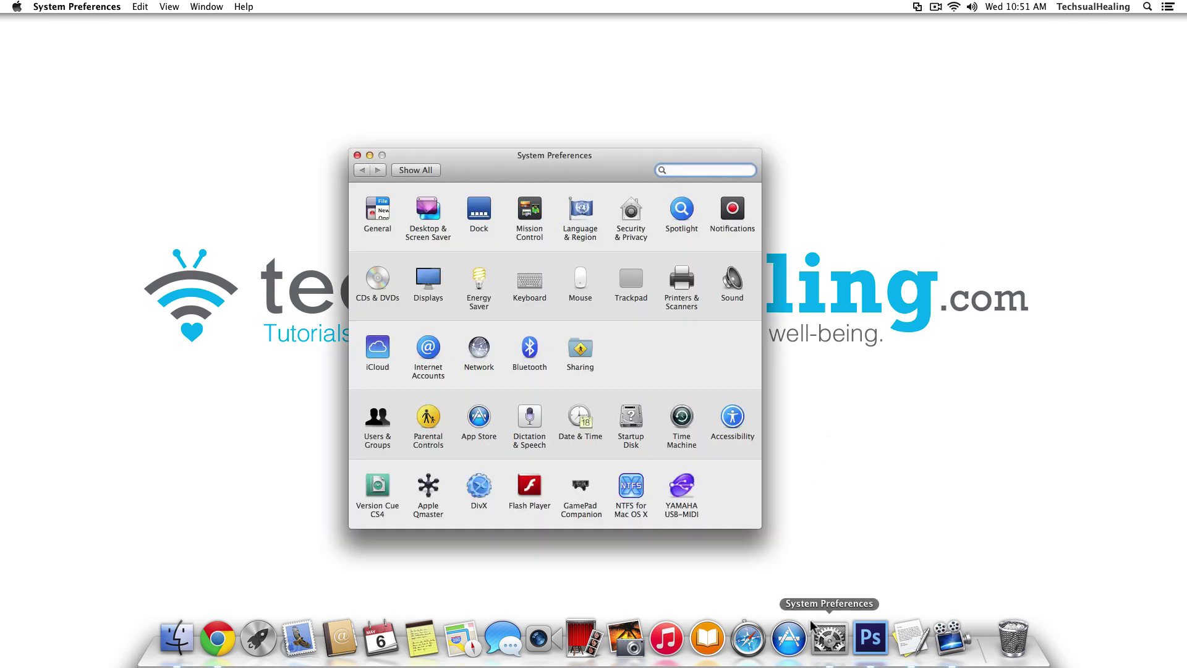
left_click(1148, 7)
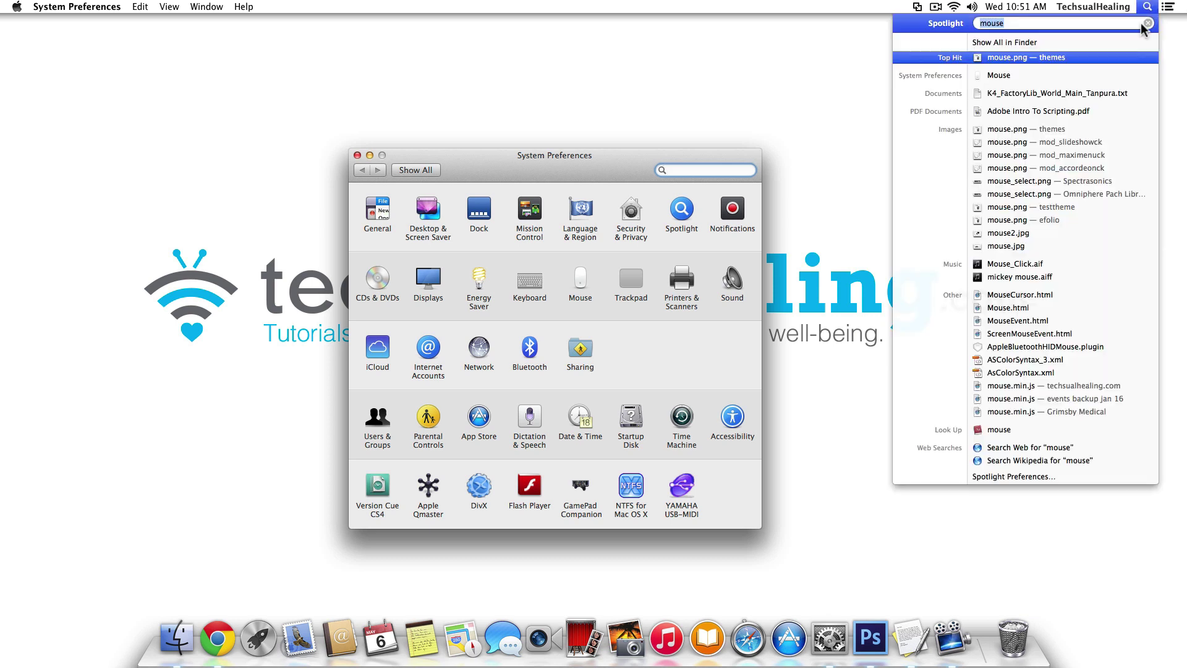
key("BackSpace")
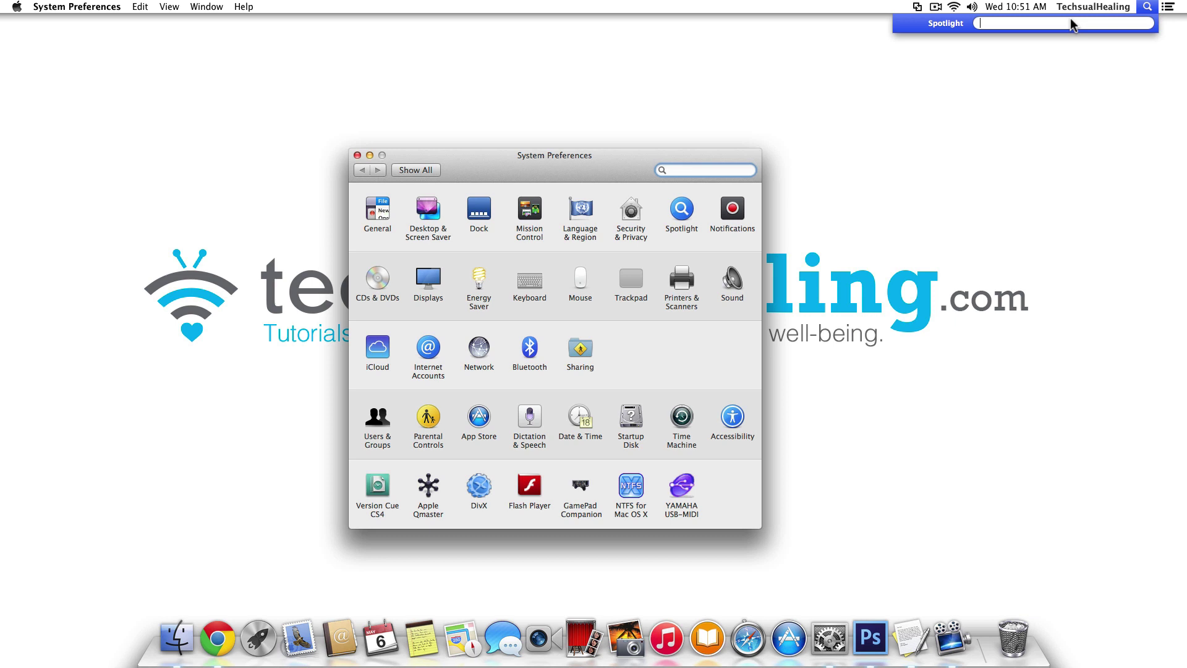
type("mouse")
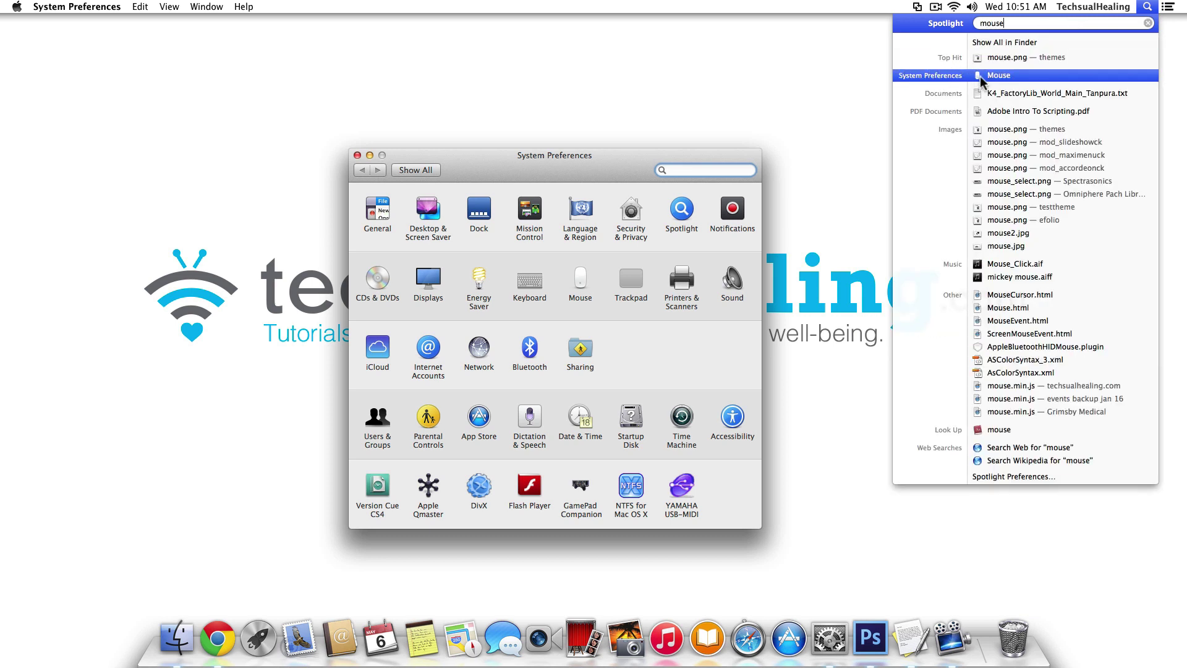
left_click(995, 75)
Nudge the Mouse window aside and bring the linkthree video production page in Chrome forward.
mouse_move(497, 169)
left_mouse_down()
mouse_move(505, 153)
mouse_move(496, 166)
left_mouse_up()
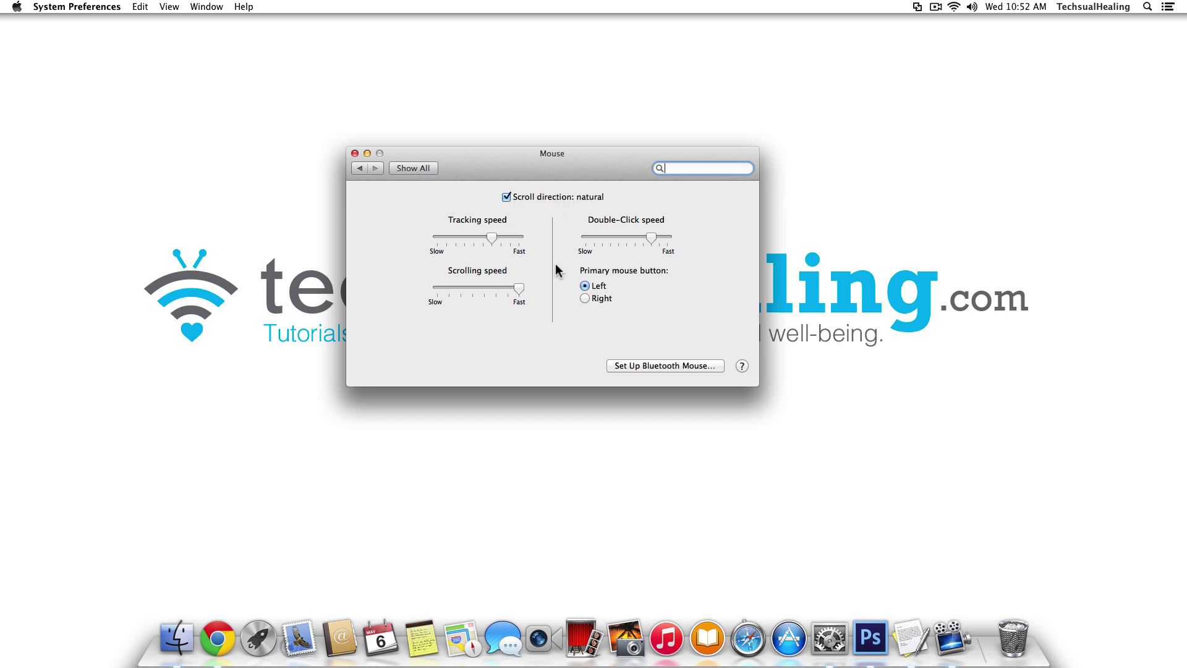
left_click(226, 639)
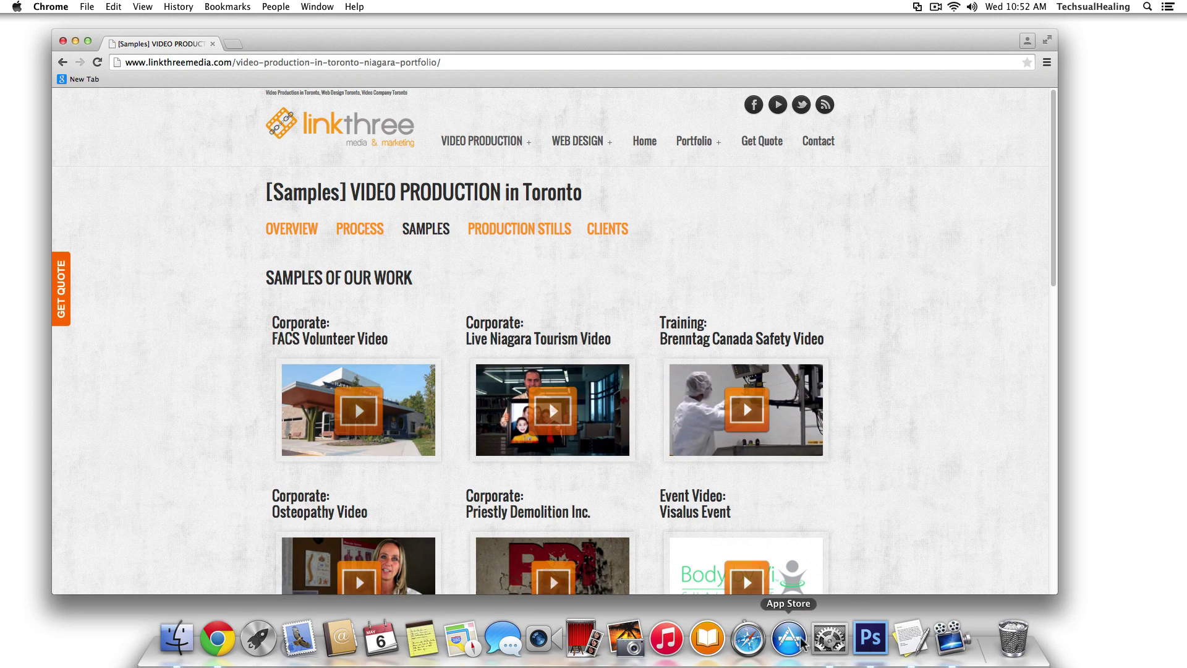
Switch between the two windows, then scroll the linkthree samples page down and back up.
left_click(829, 639)
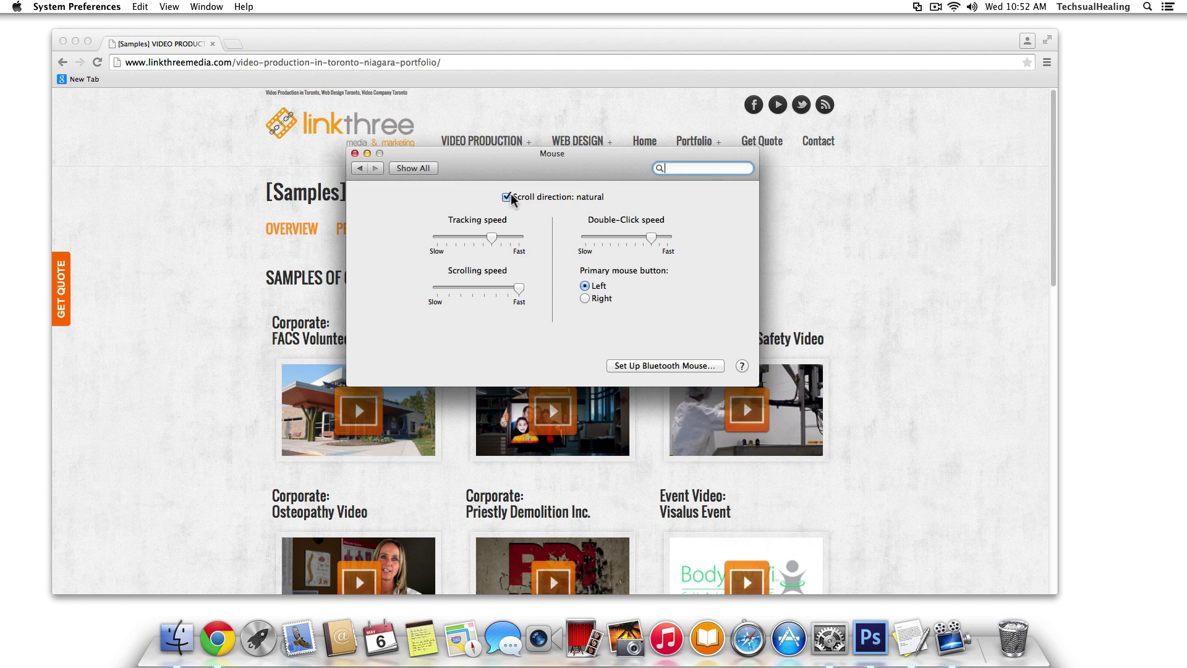
left_click(894, 193)
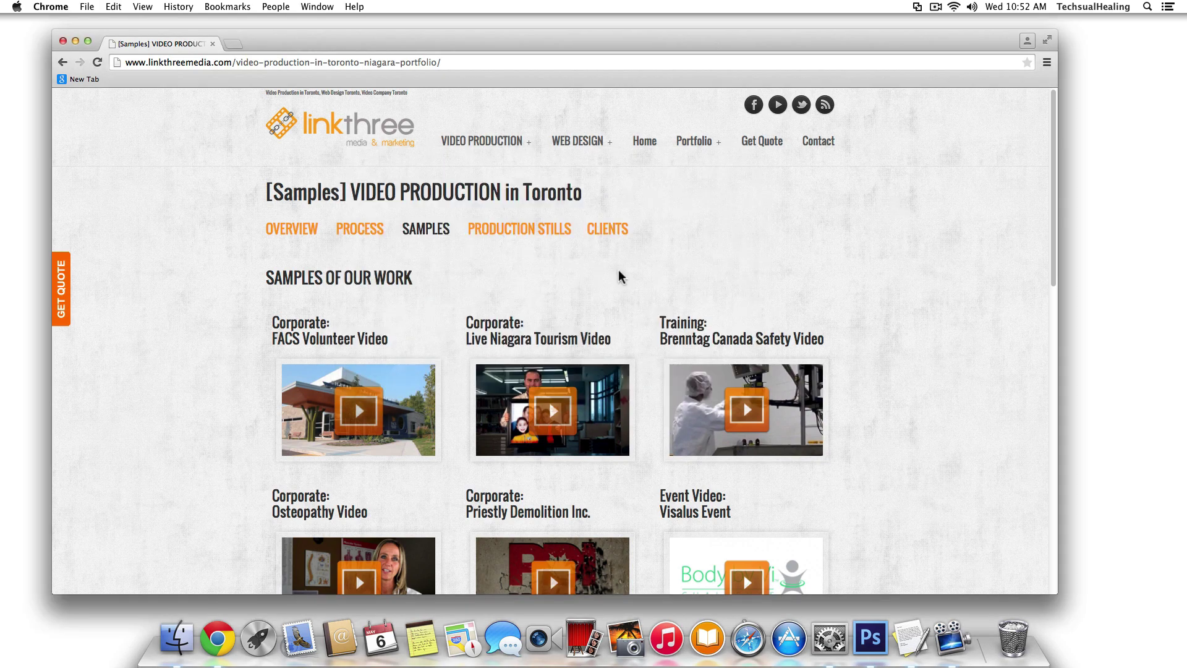
scroll(405, 310, "down", 3)
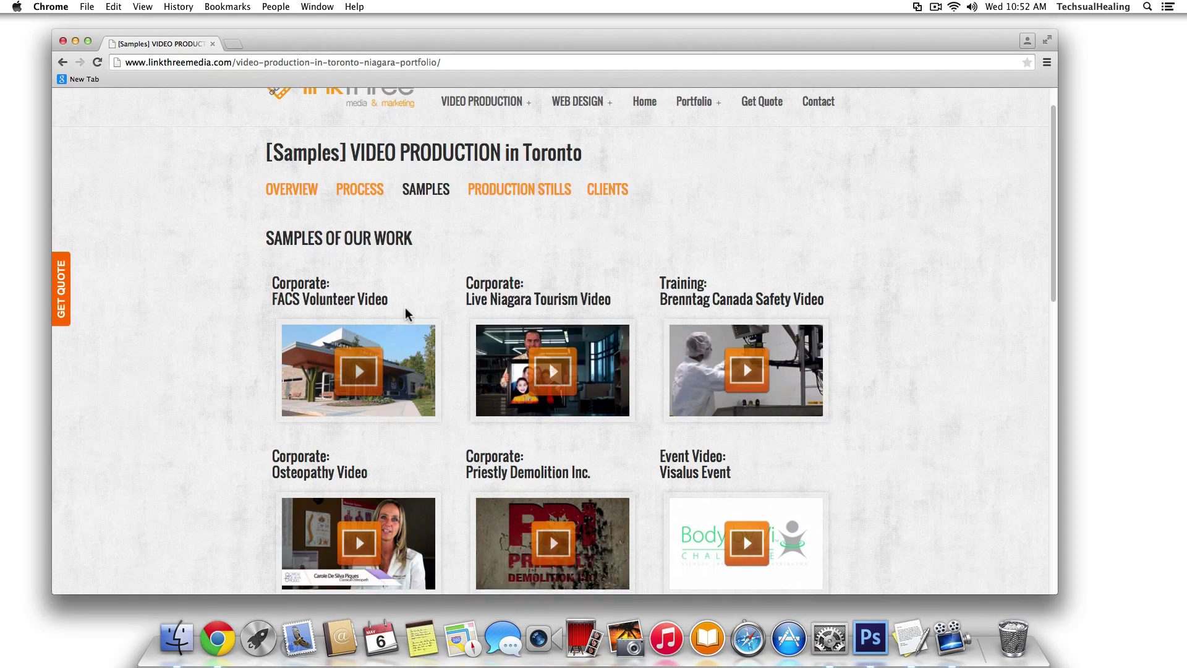
scroll(444, 334, "down", 10)
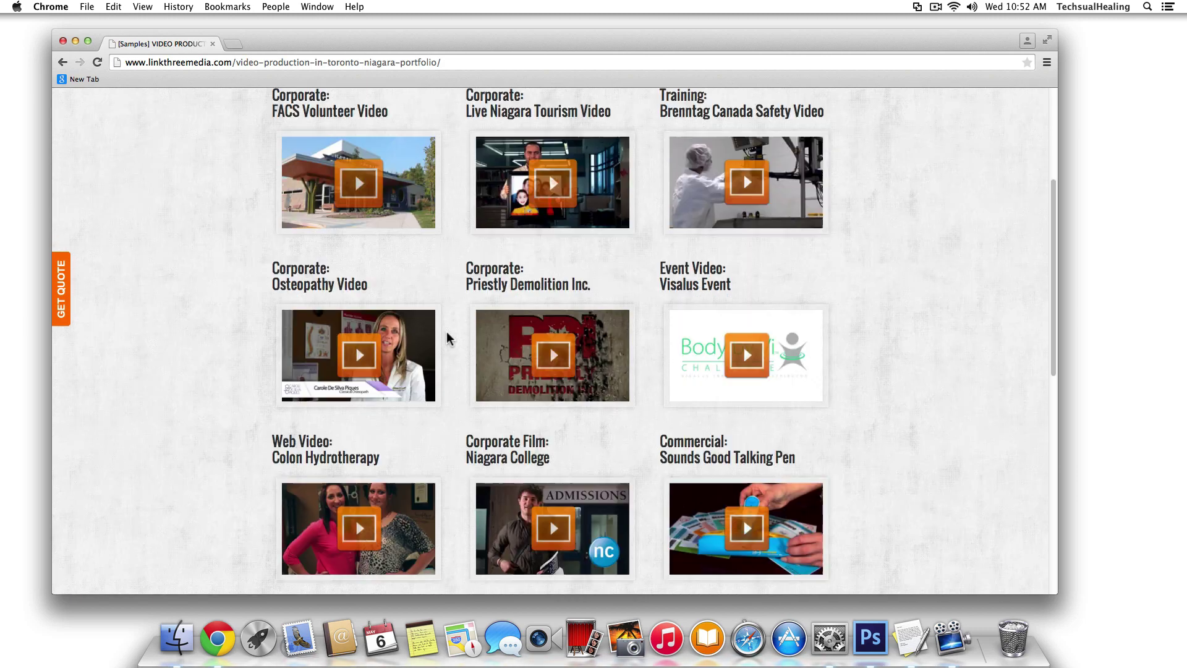
scroll(444, 335, "down", 15)
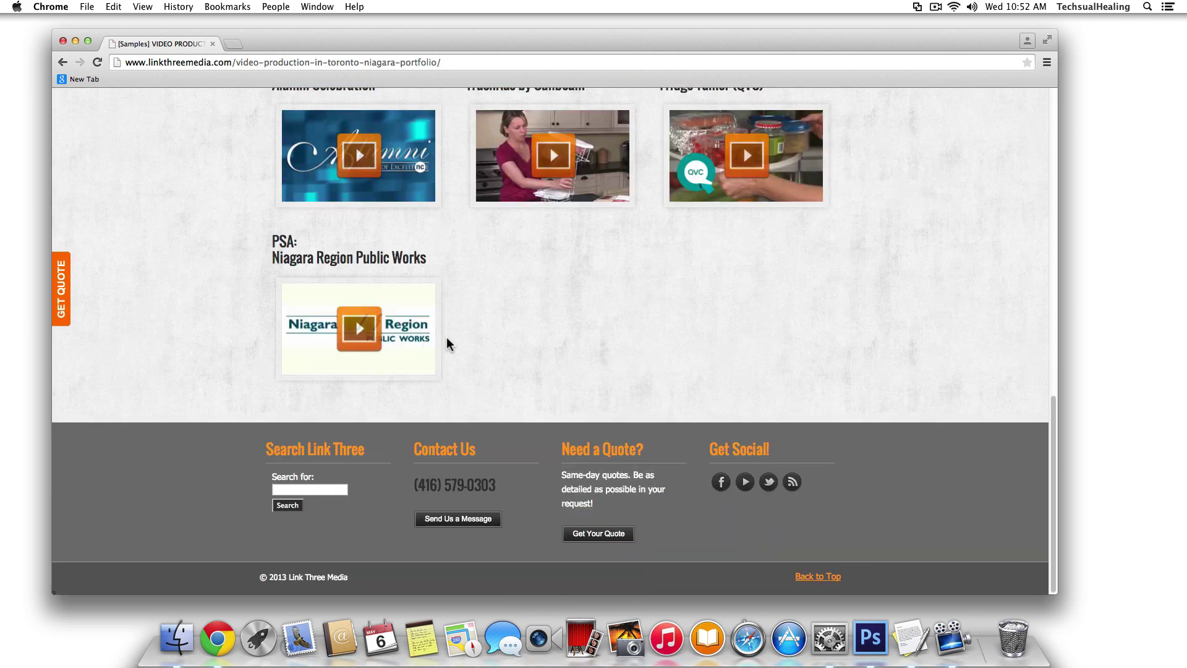
scroll(458, 291, "up", 12)
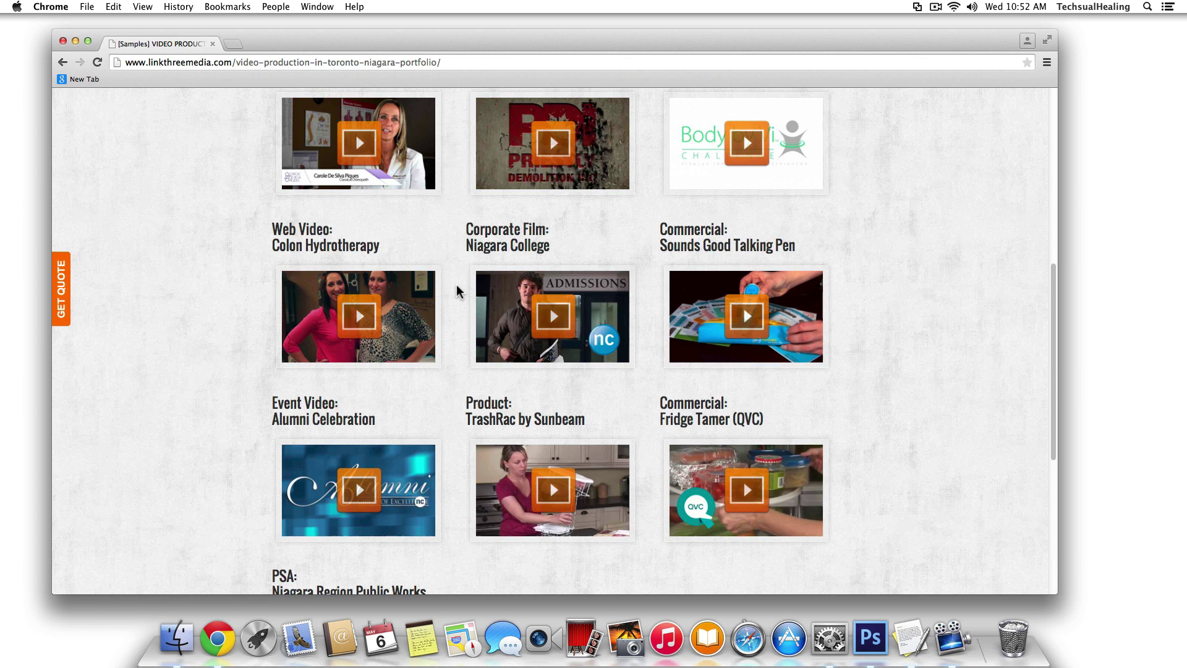
scroll(458, 291, "up", 15)
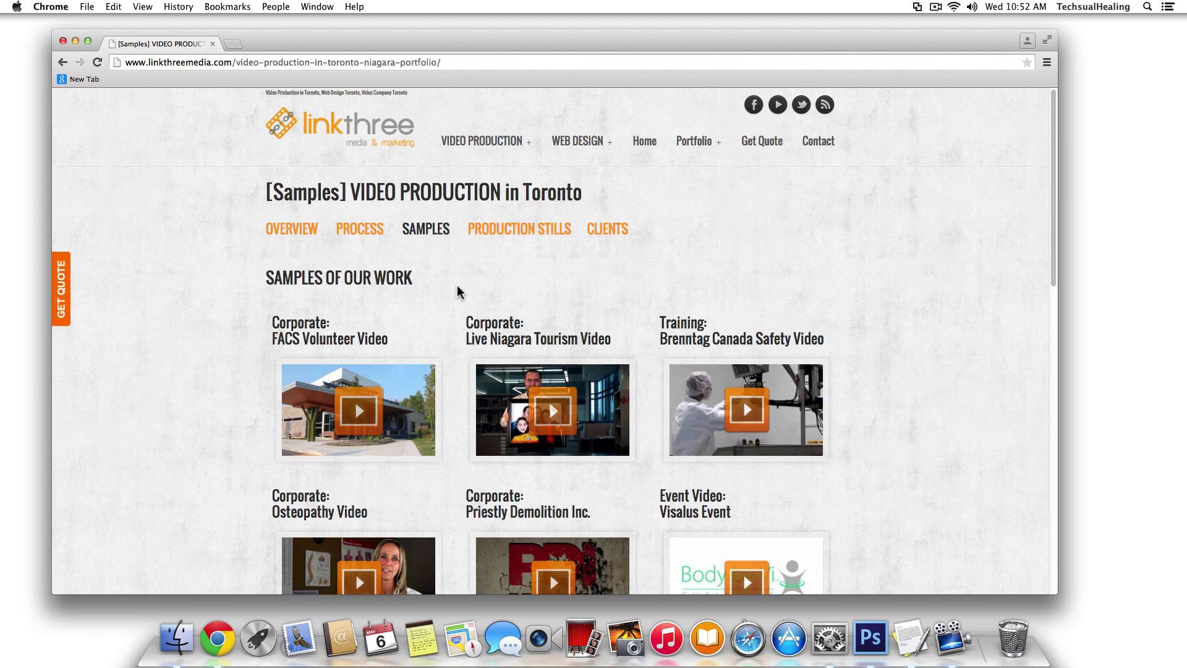
Scroll the samples page down once more with natural direction still on, ending on the Mouse pane.
left_click(829, 636)
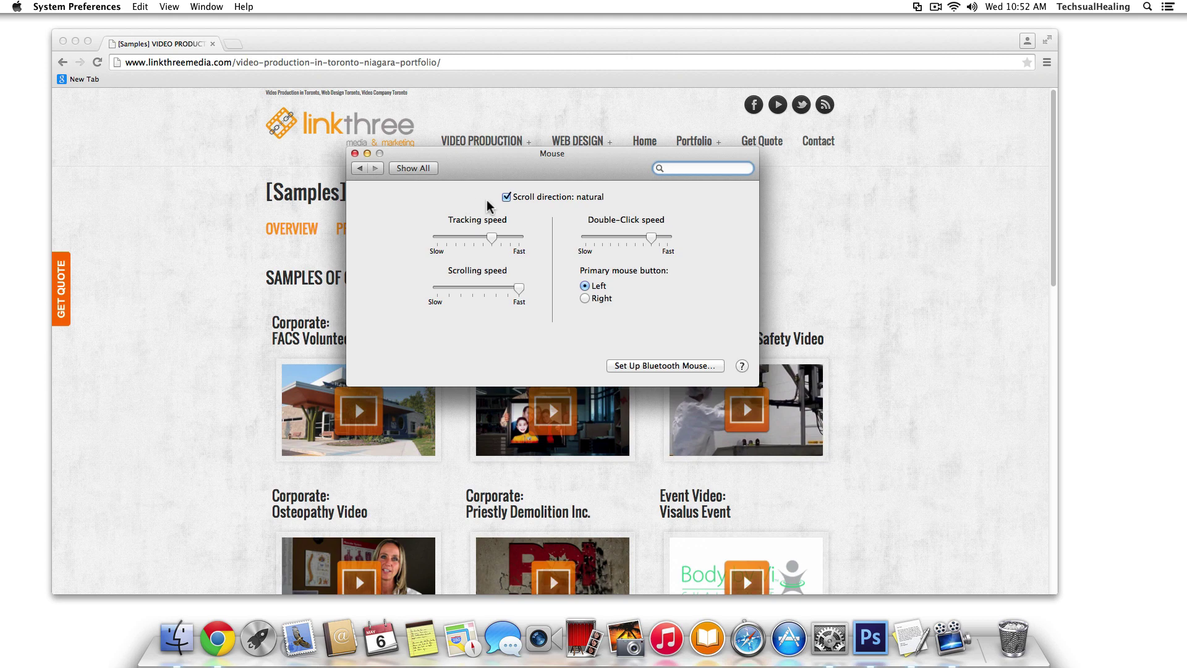
left_click(858, 216)
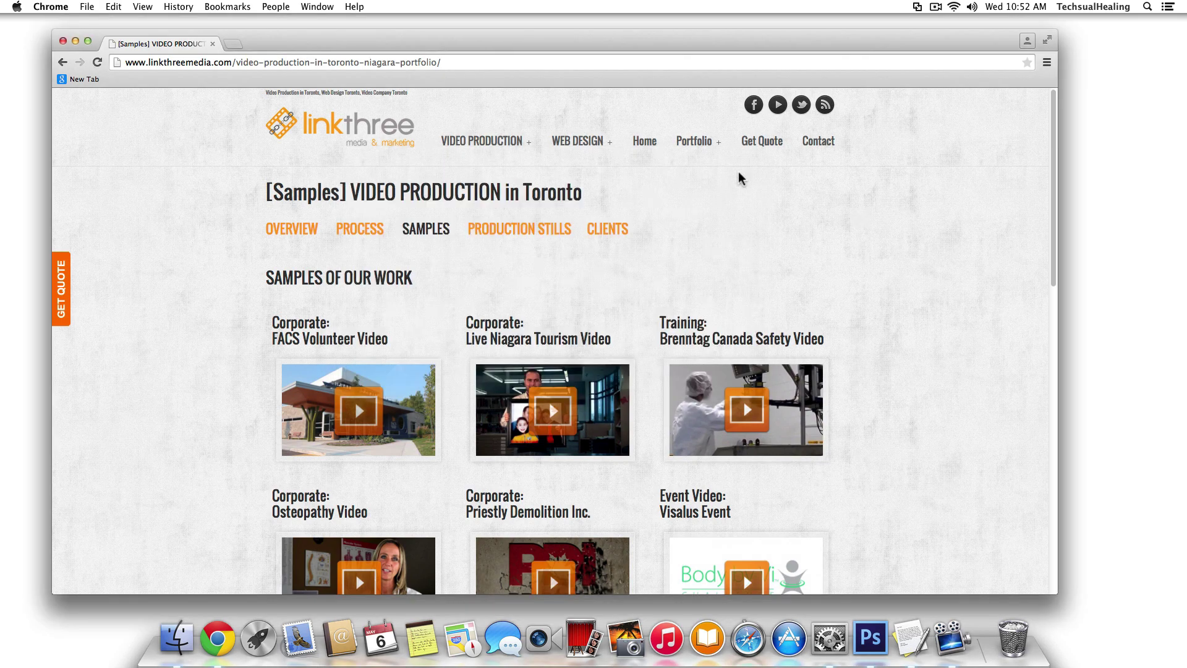
mouse_move(705, 141)
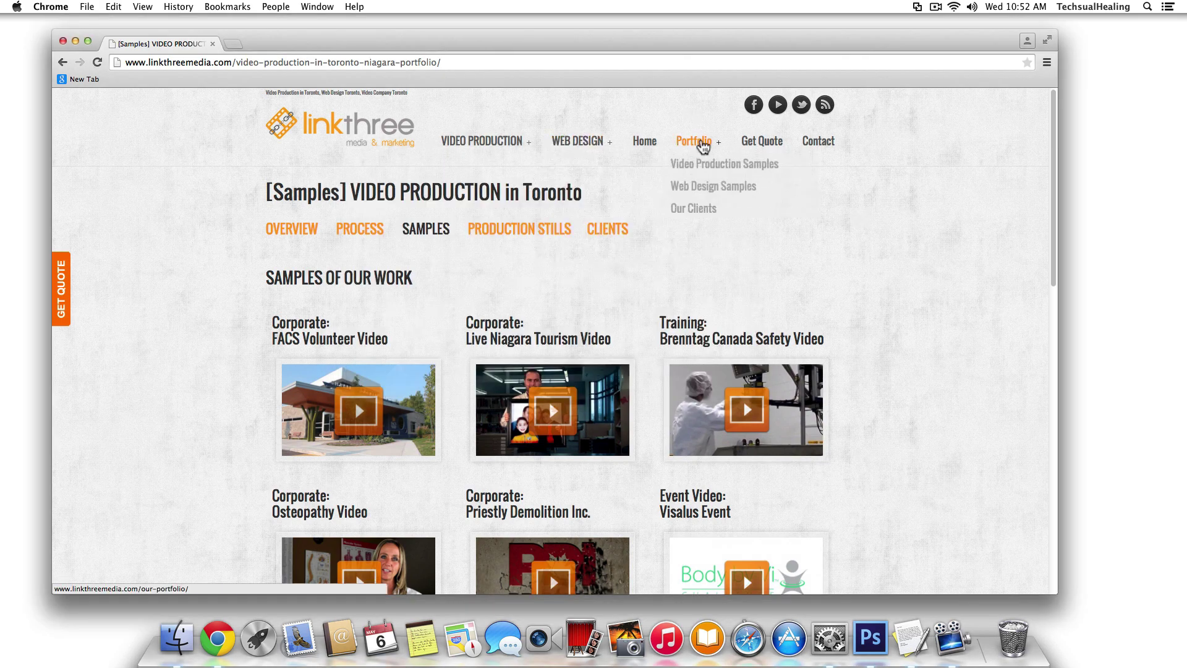
scroll(966, 230, "down", 12)
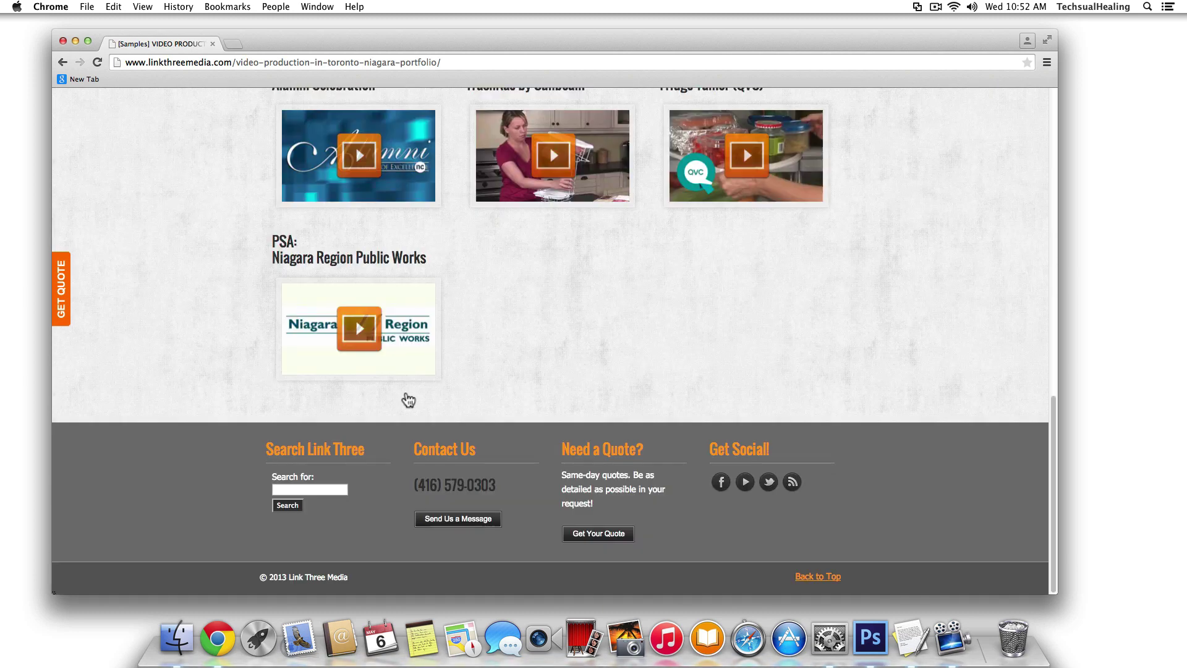
left_click(829, 640)
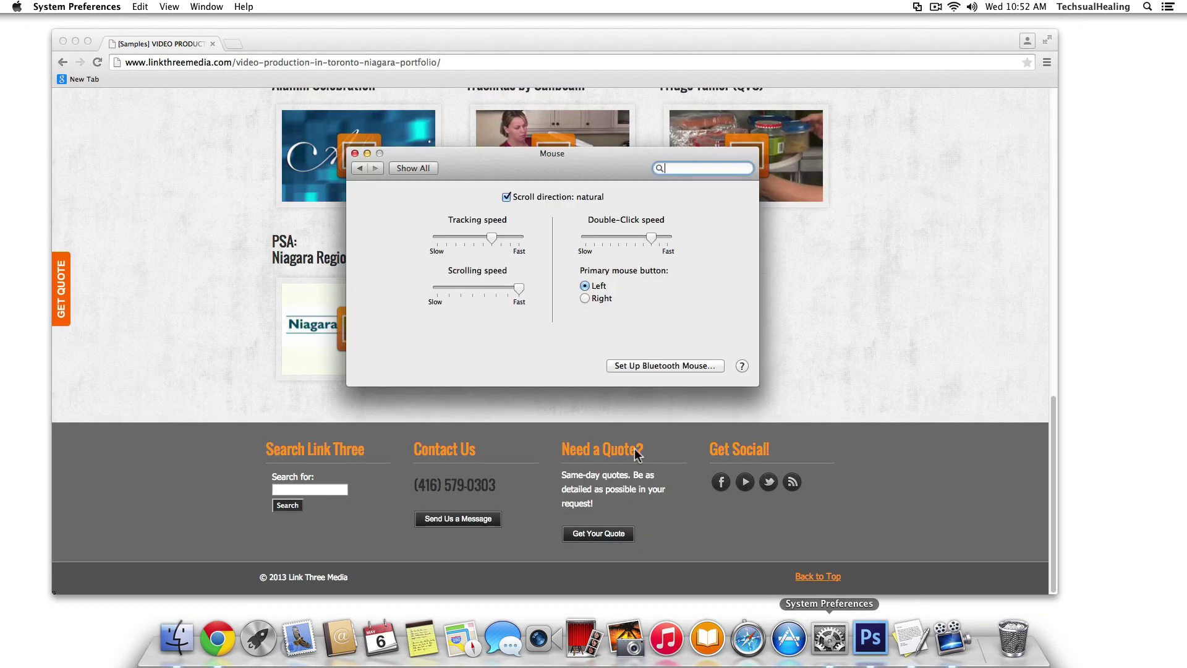
Uncheck 'Scroll direction: natural' and test the new scrolling on the linkthree page in Chrome.
left_click(507, 197)
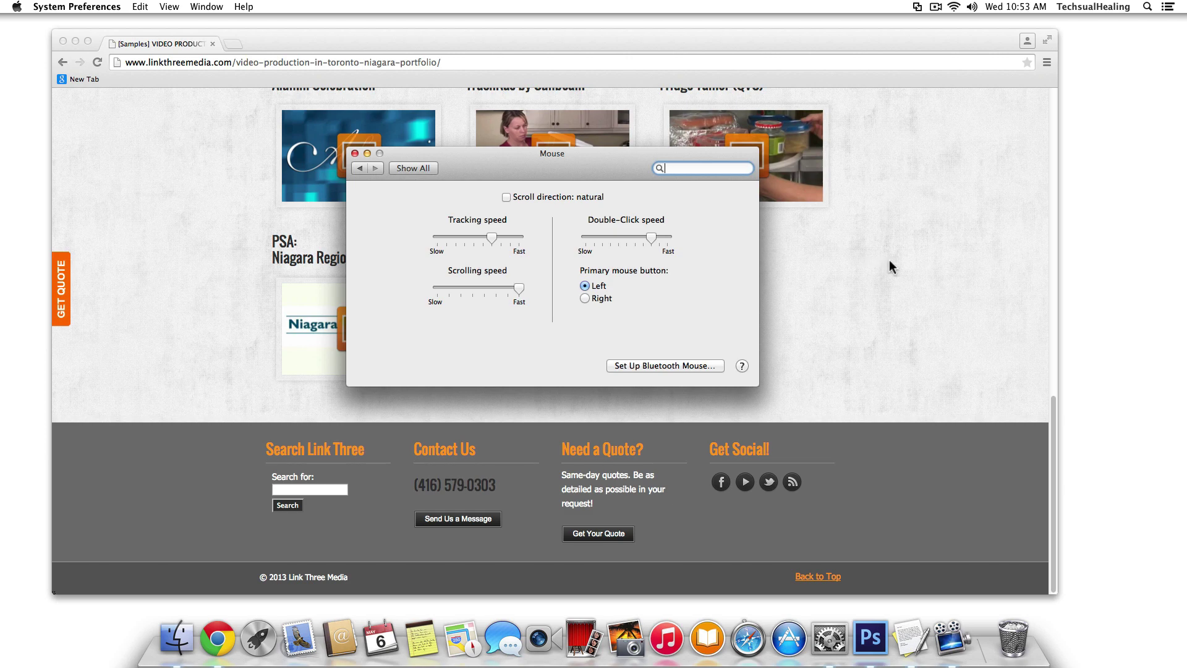
left_click_drag(506, 169, 511, 204)
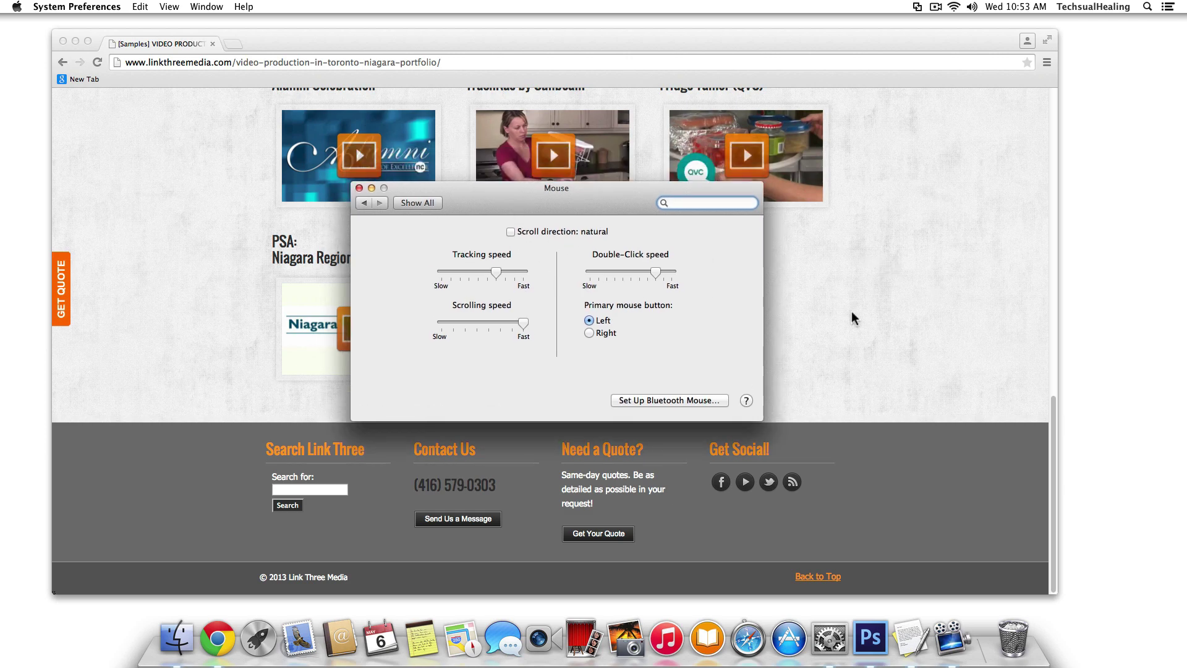
left_click(804, 288)
scroll(804, 288, "up", 10)
scroll(486, 267, "up", 5)
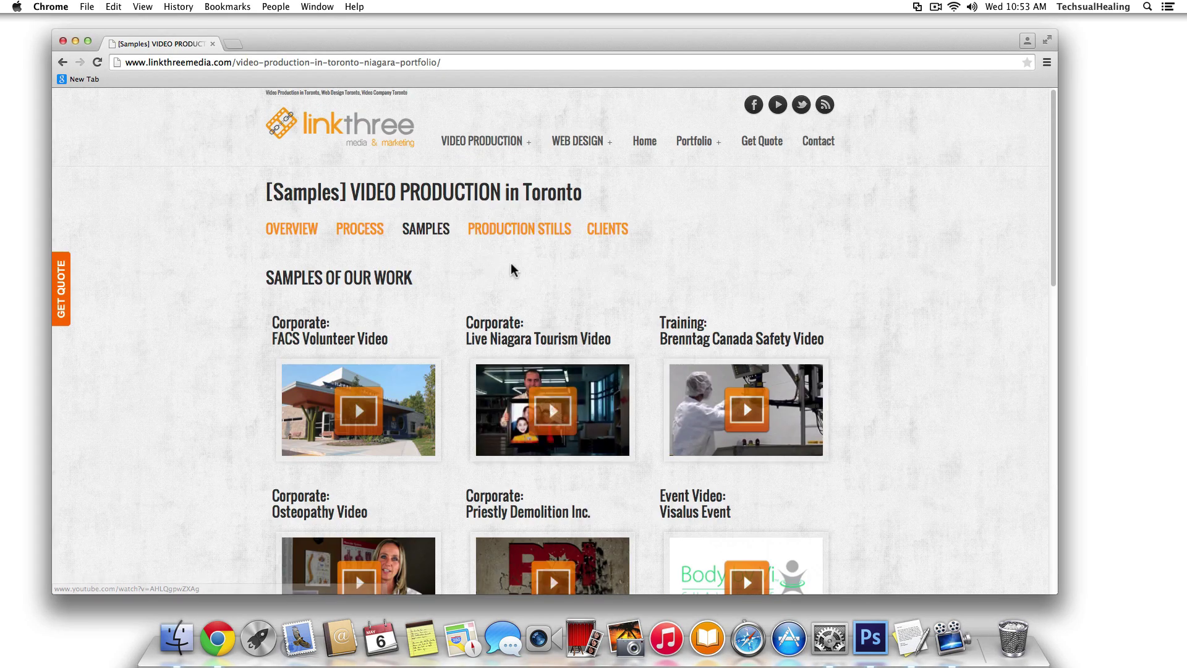
scroll(470, 350, "down", 12)
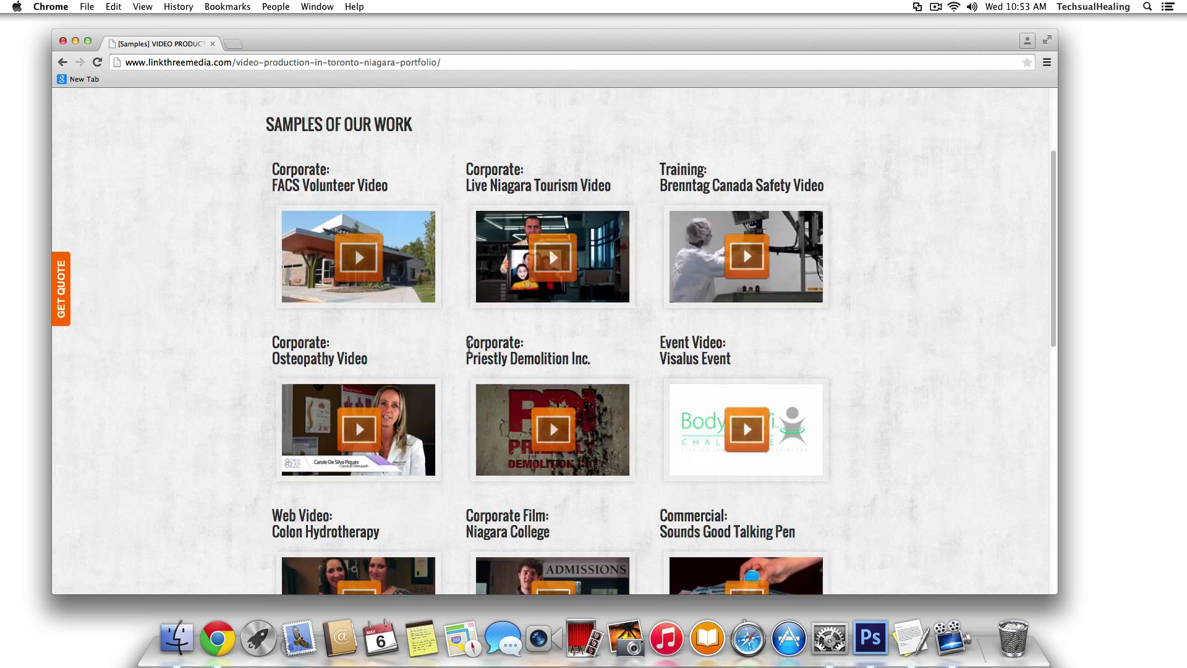
scroll(473, 345, "down", 2)
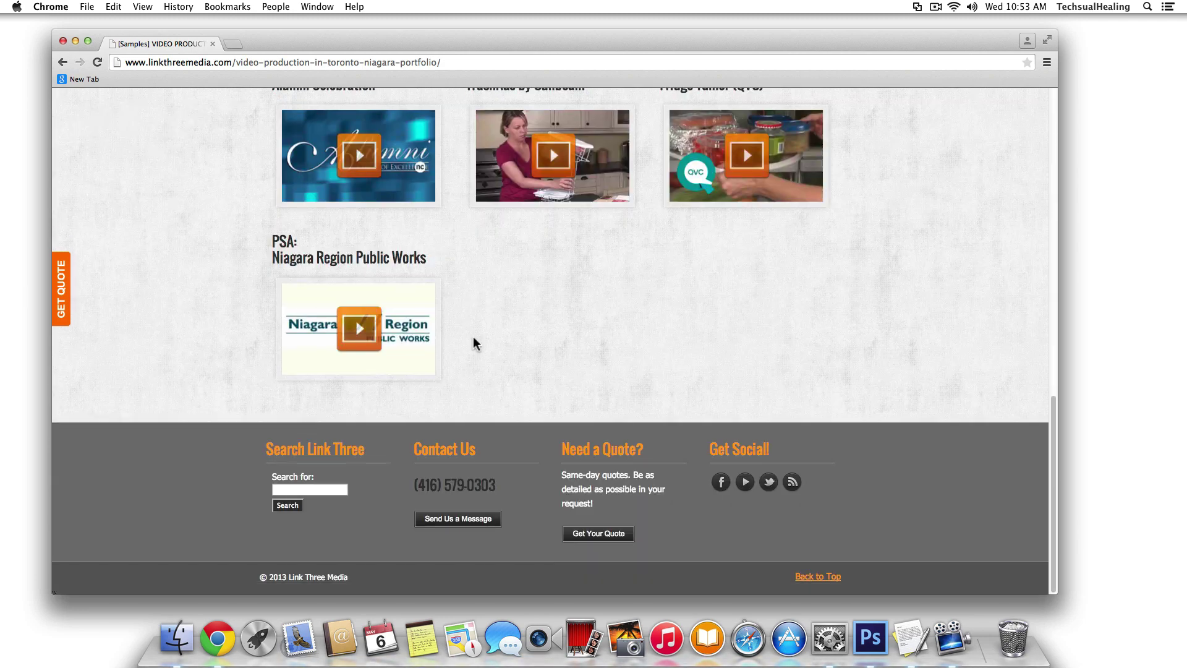
scroll(480, 346, "up", 14)
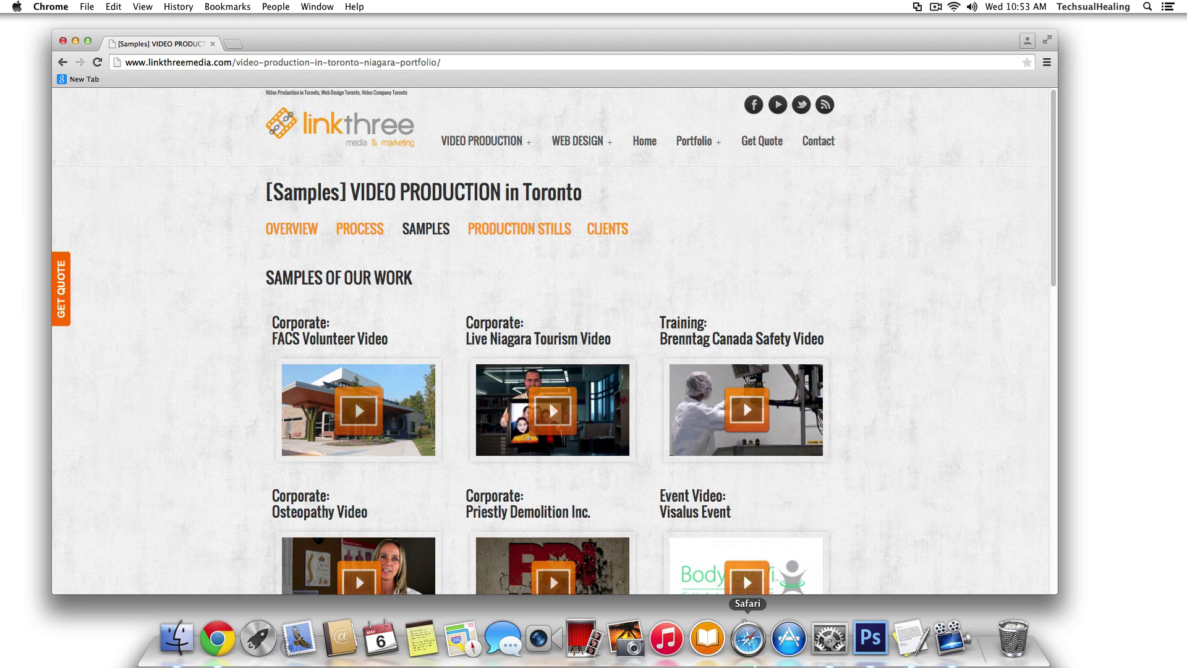
scroll(678, 406, "down", 2)
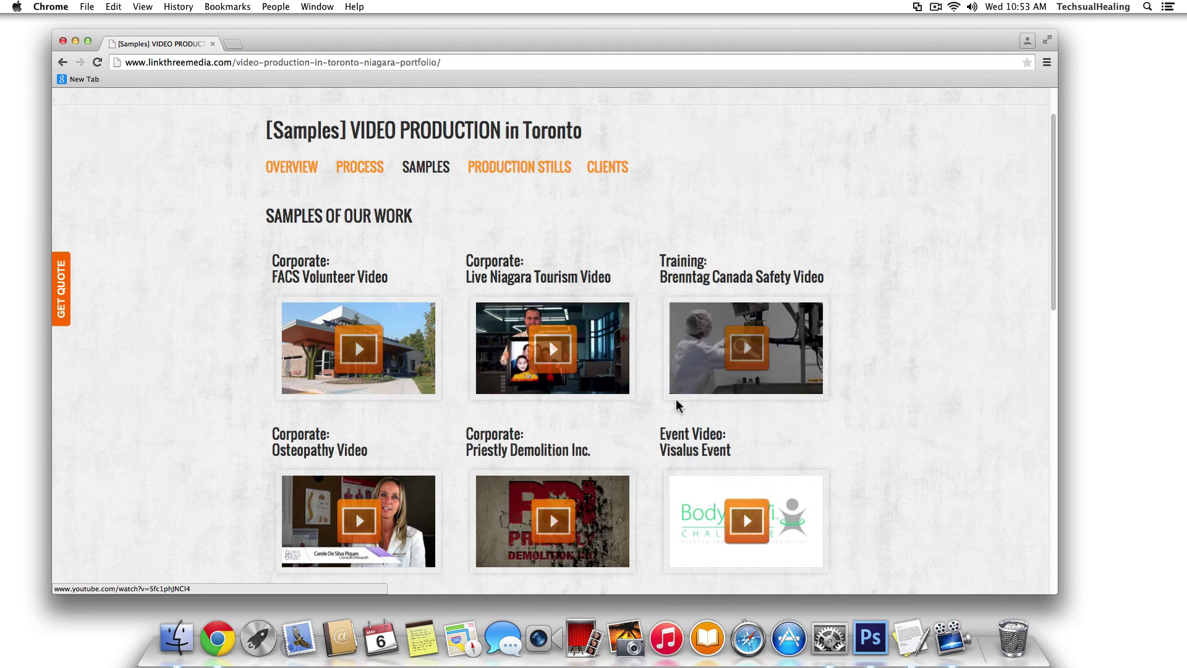
left_click(829, 637)
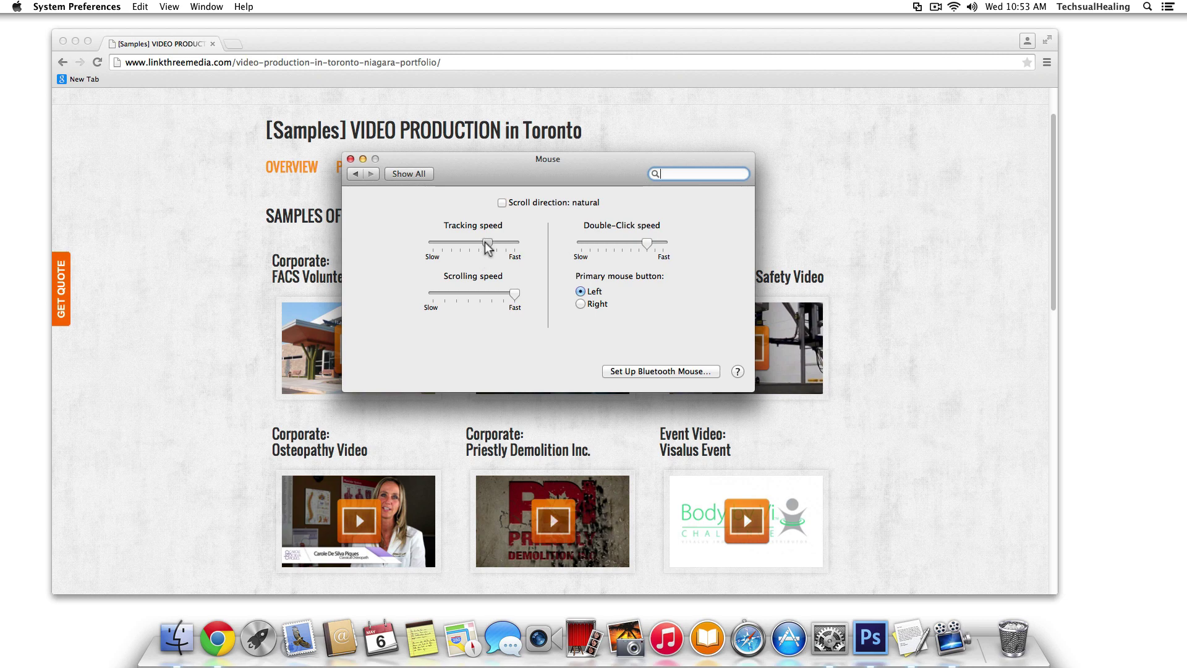
Move the Tracking speed slider to Slow, then up to about the eighth tick just below Fast.
left_click_drag(488, 244, 331, 256)
left_click_drag(435, 243, 517, 247)
left_click_drag(514, 244, 496, 244)
Raise the Double-Click speed slider toward Fast and test scrolling in the page behind.
mouse_move(649, 244)
left_mouse_down()
mouse_move(593, 251)
mouse_move(656, 247)
left_mouse_up()
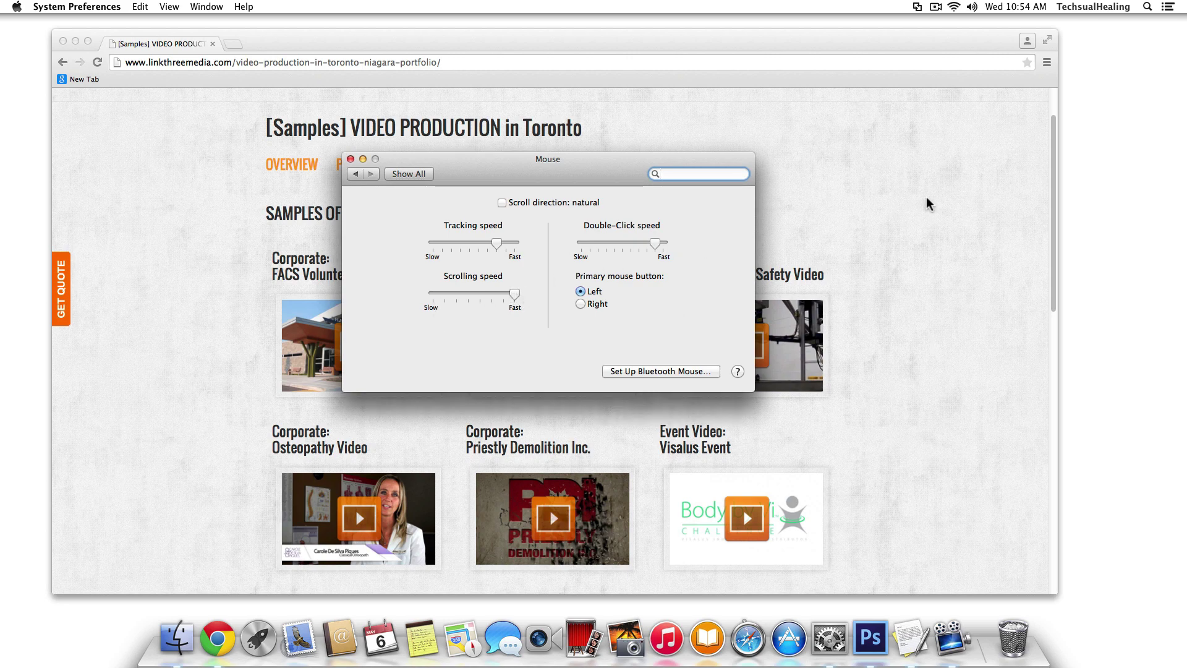
scroll(891, 211, "down", 5)
scroll(888, 213, "up", 6)
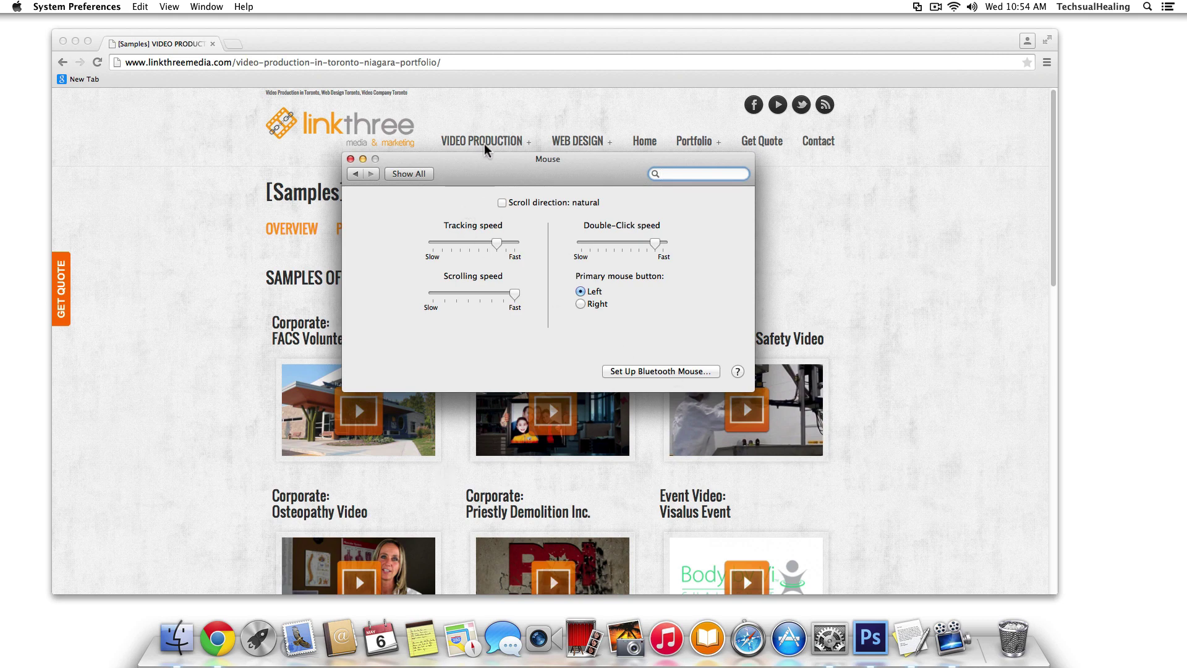
left_click_drag(480, 163, 481, 168)
Close the Mouse settings window and hide Chrome with Cmd+H.
left_click(352, 164)
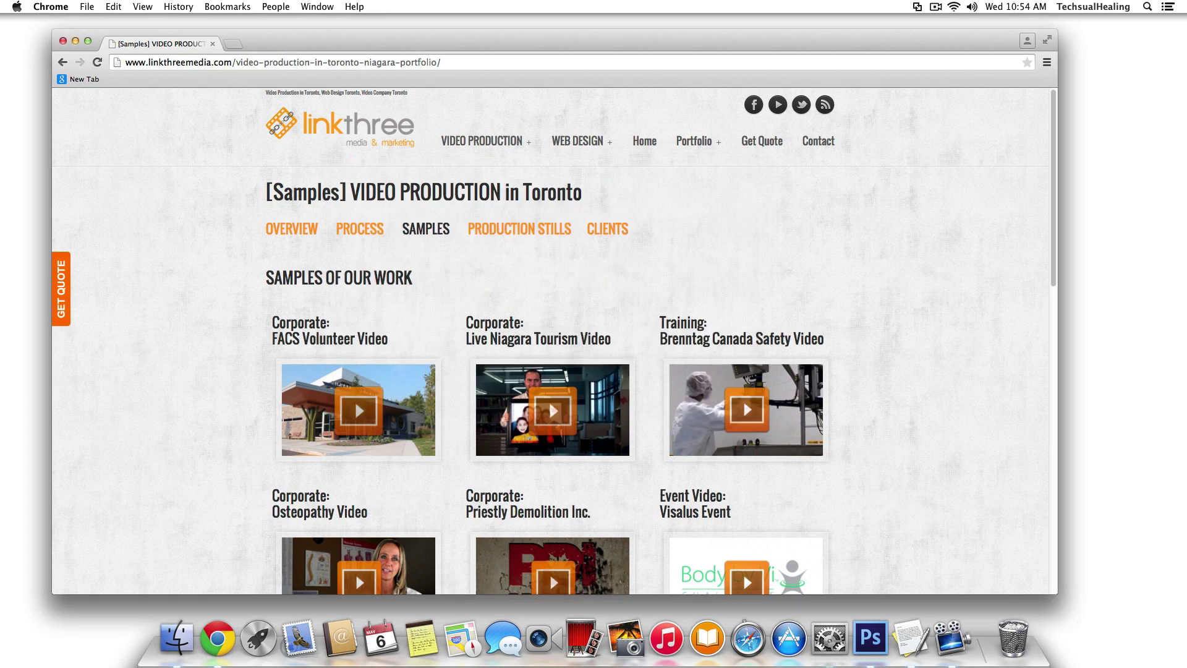
key("super+h")
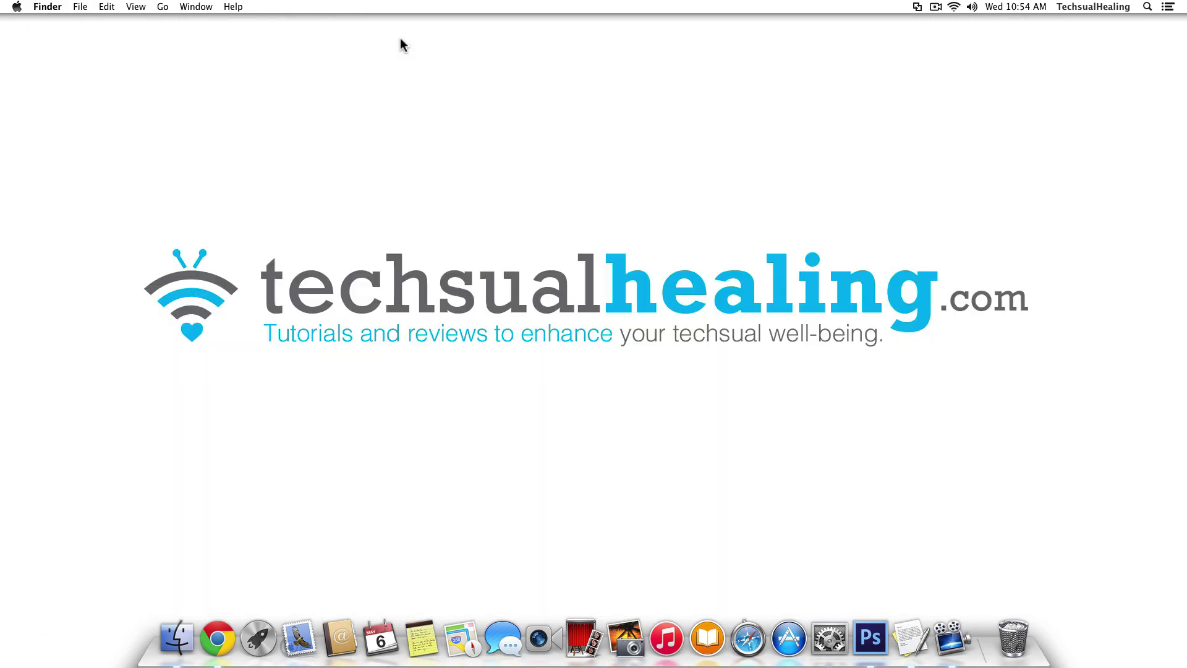